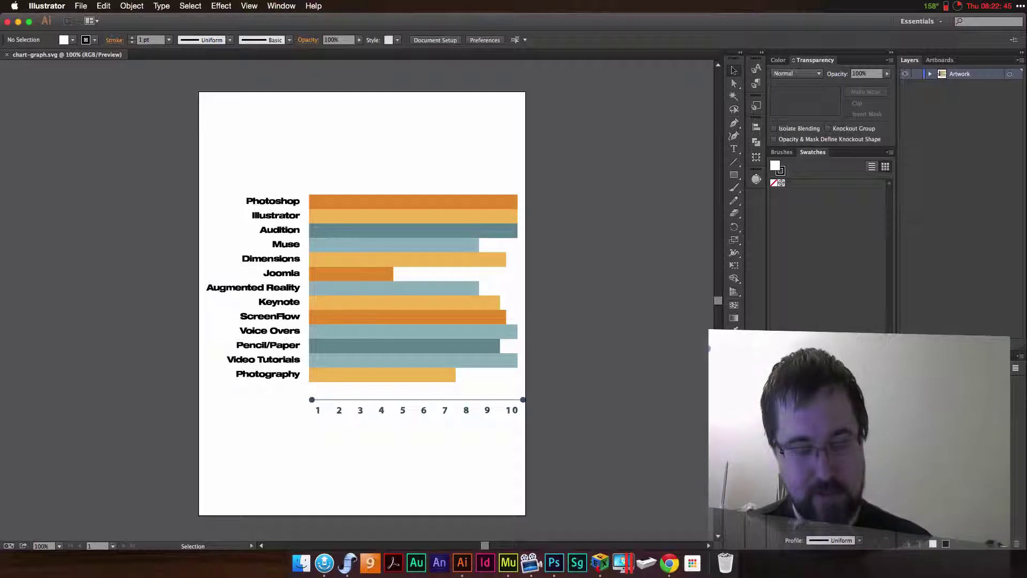
key(super+a)
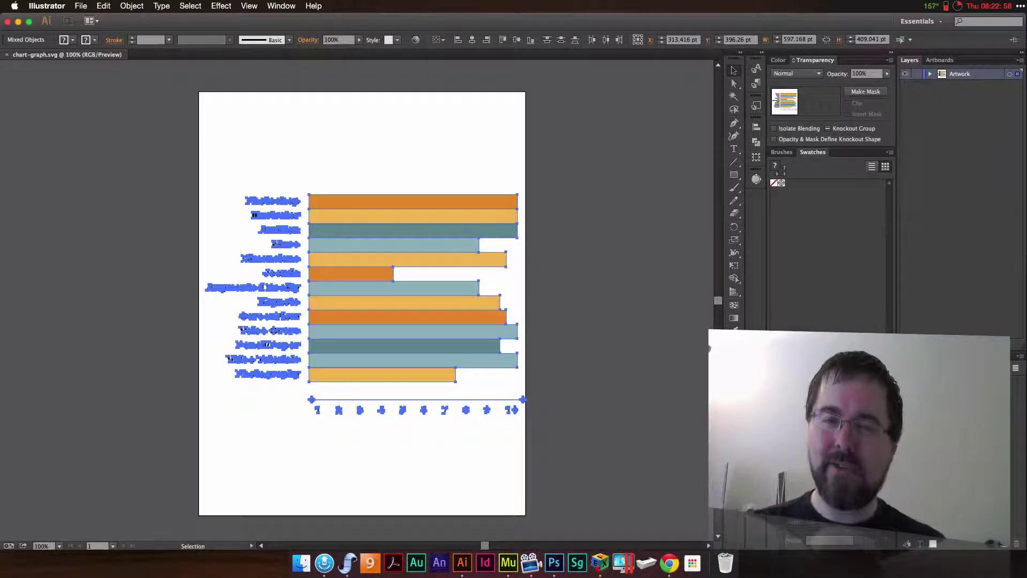
click(549, 308)
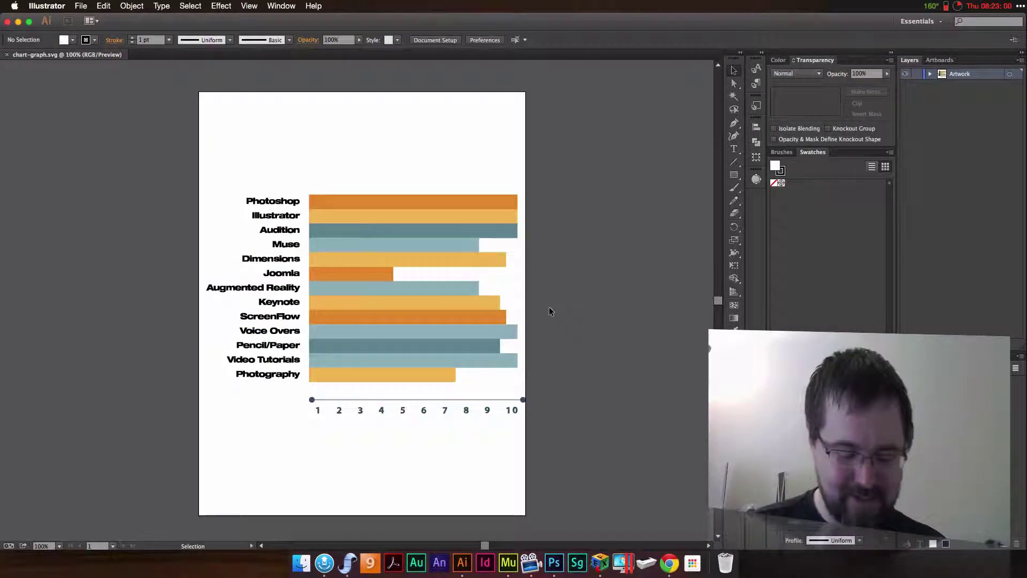
- Review the SVG options for saving chart-graph.svg to the Desktop, and cancel the save
key(super+shift+s)
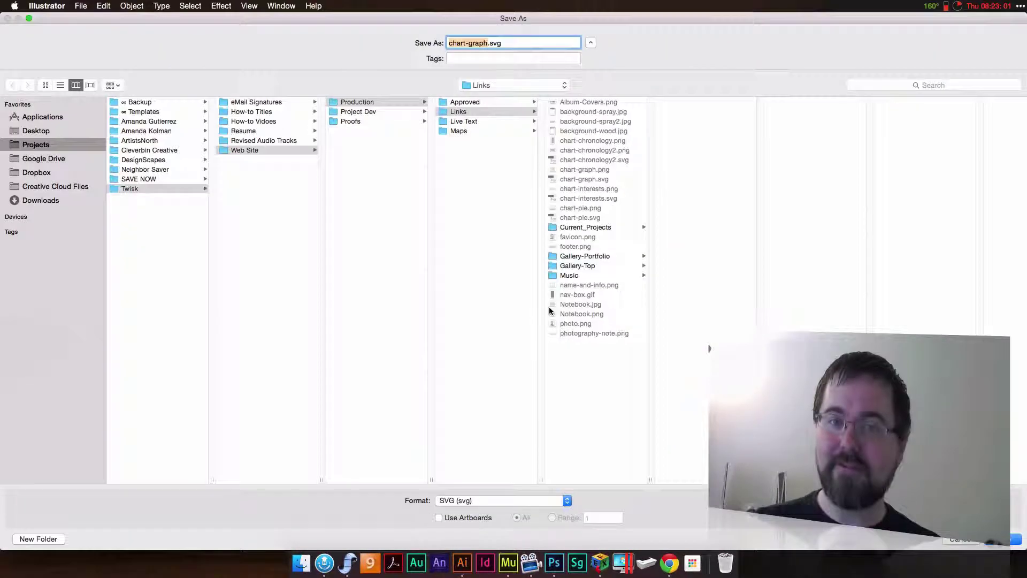
click(30, 132)
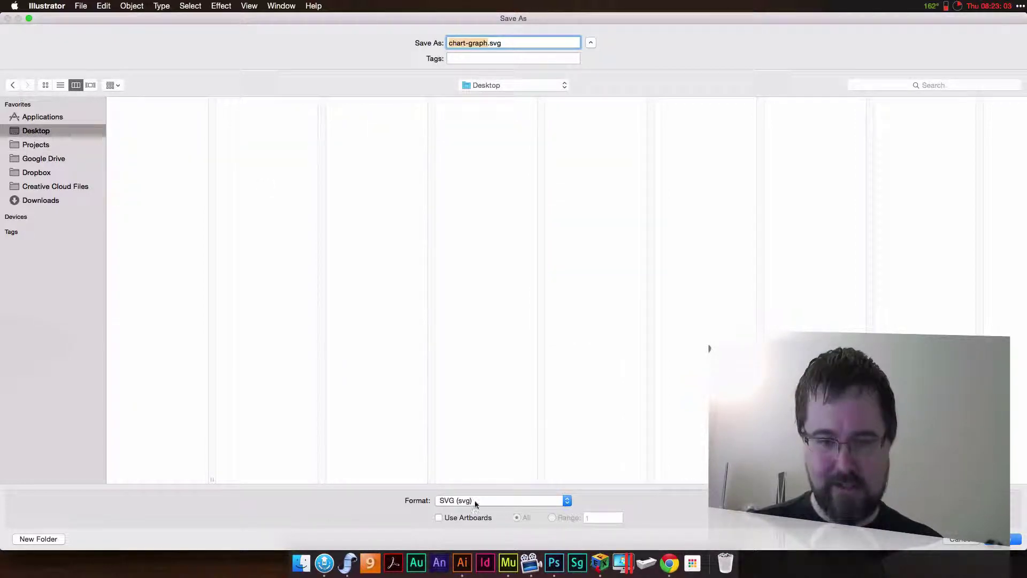
key(Return)
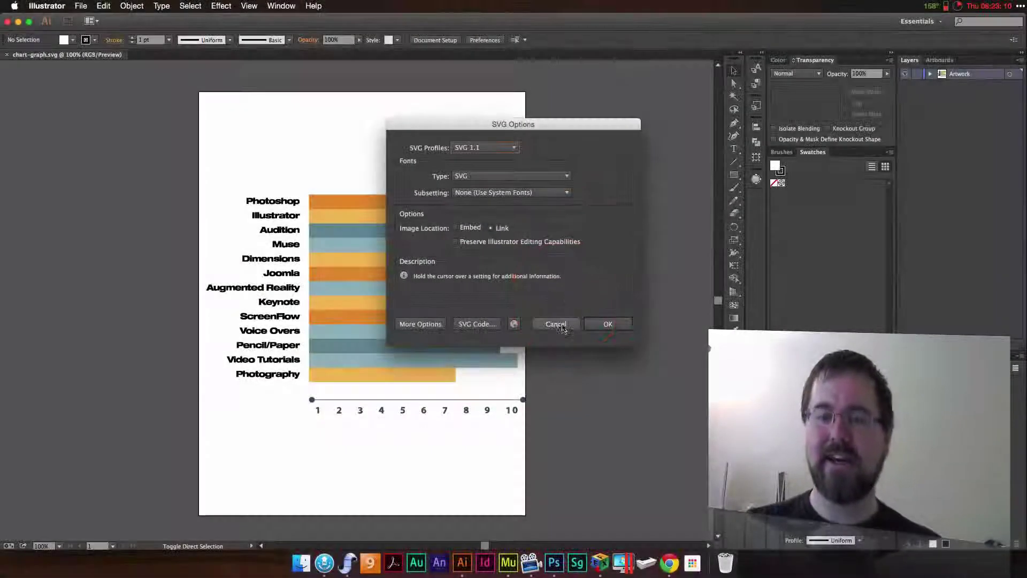
click(556, 323)
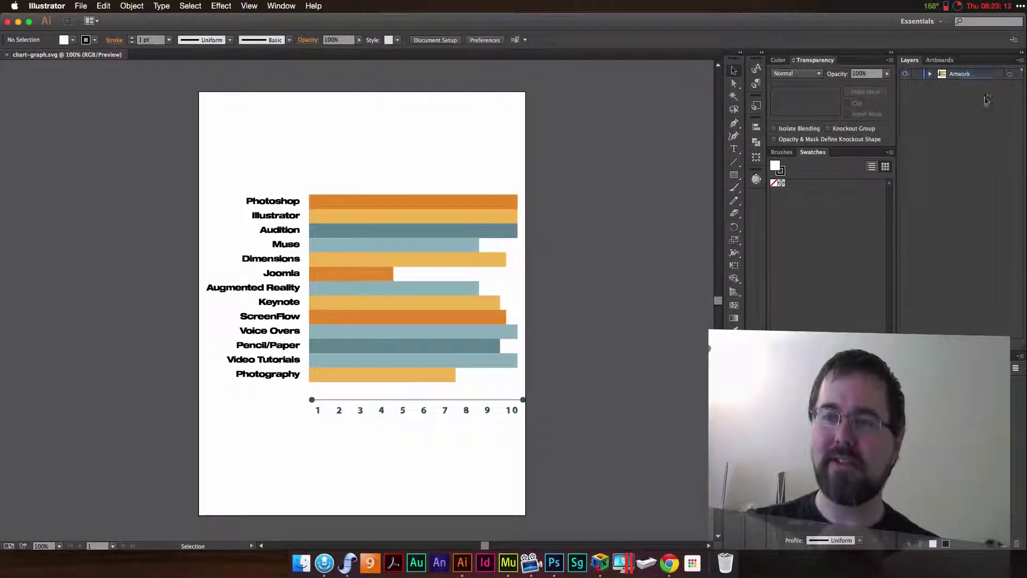
- Add a new layer above Artwork, hide the Artwork layer, and show only Artwork again
key(super+l)
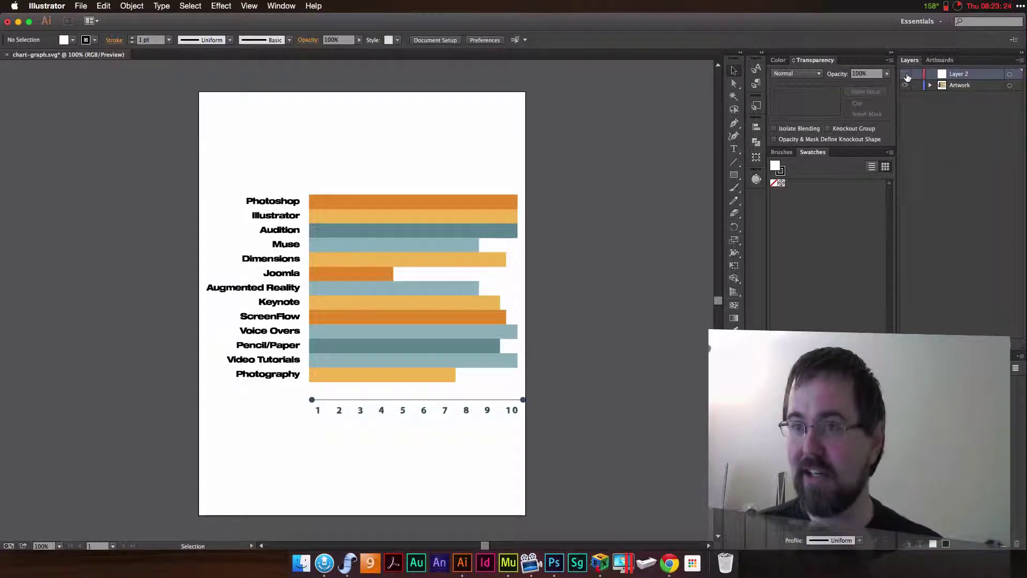
click(905, 85)
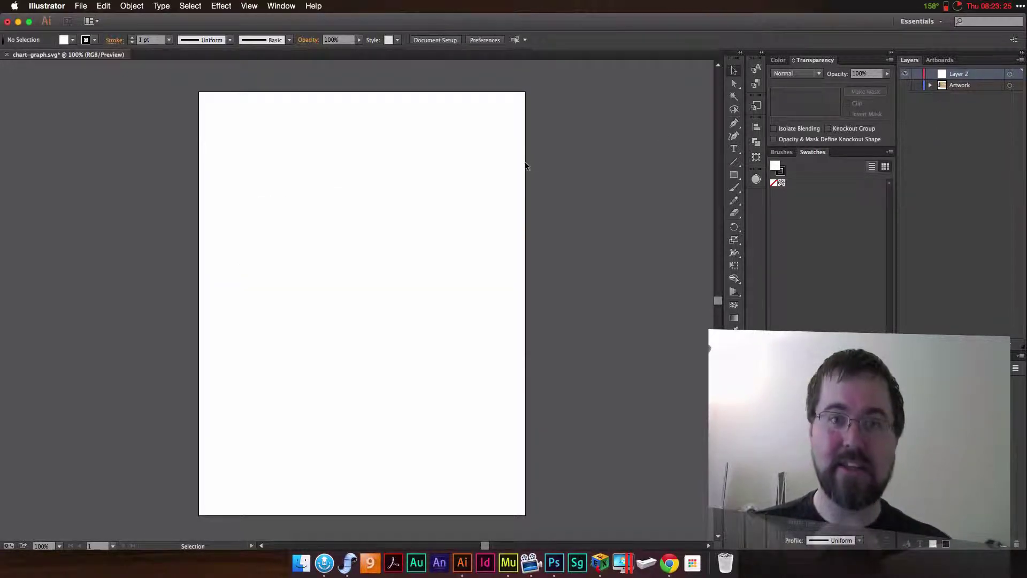
alt+click(905, 85)
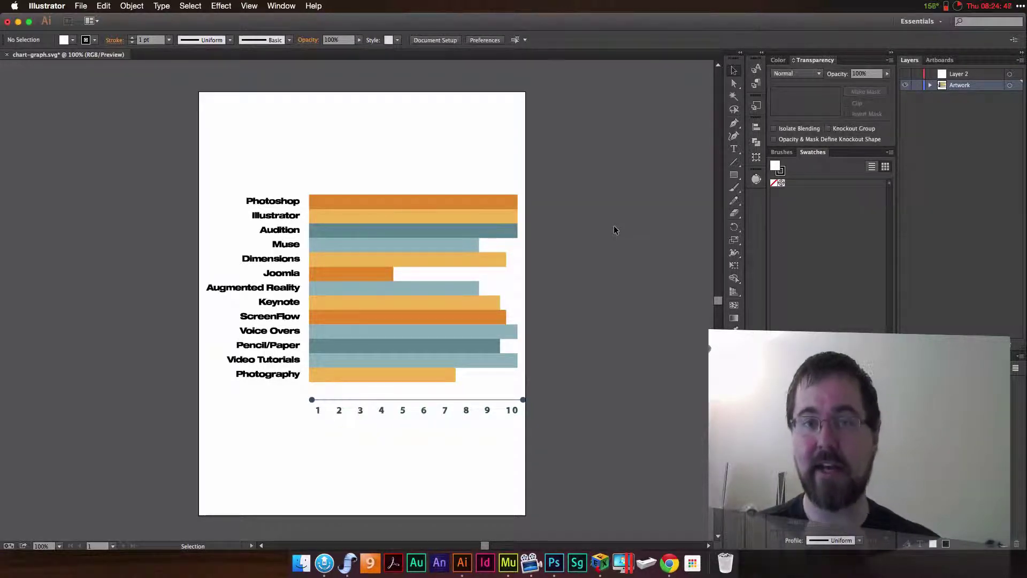
- Close chart-graph.svg without saving the changes
key(super+w)
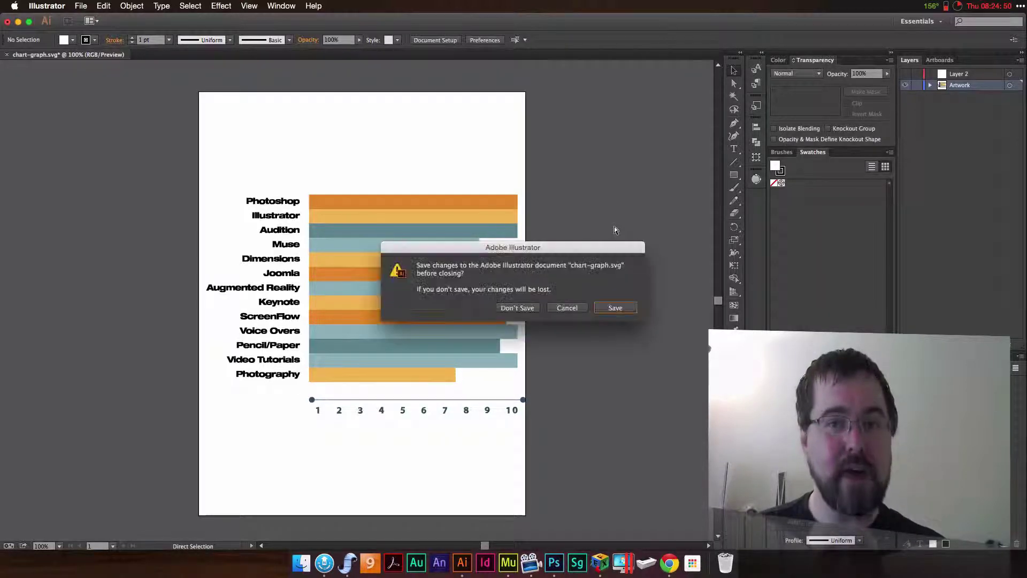
click(455, 305)
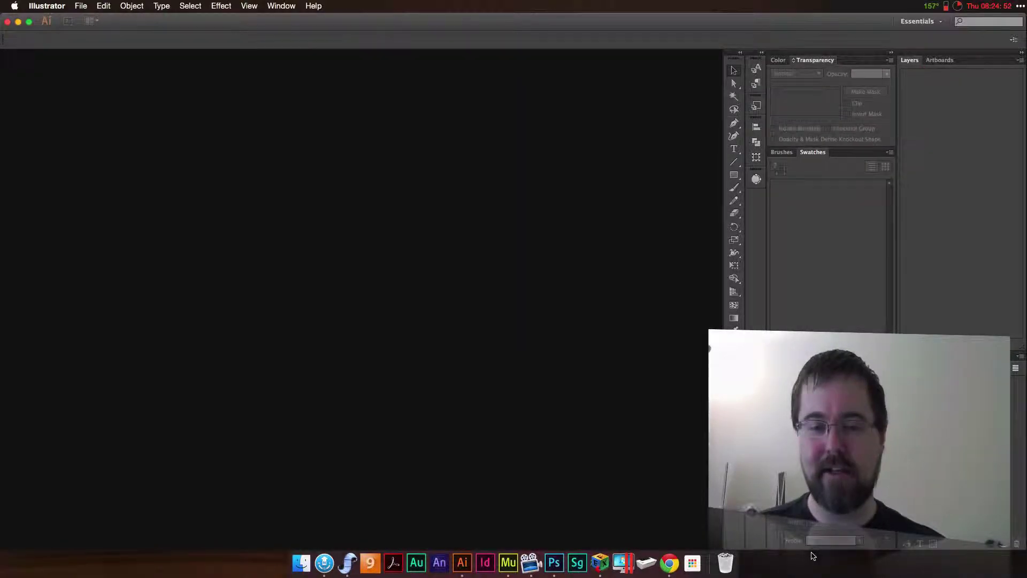
- Switch to Adobe Muse and open the A-Master page from the site plan
key(super+Tab)
click(508, 559)
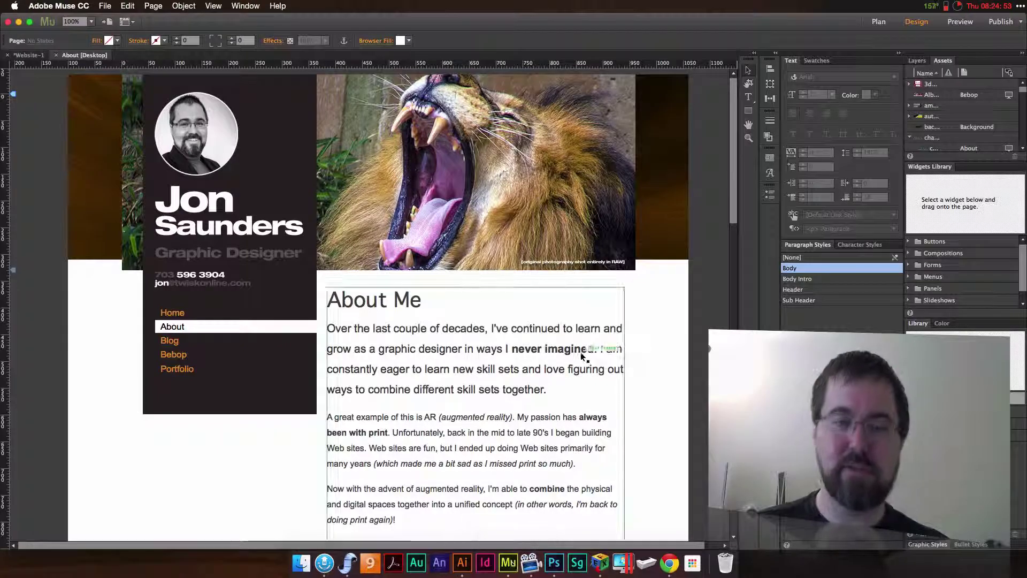
click(29, 55)
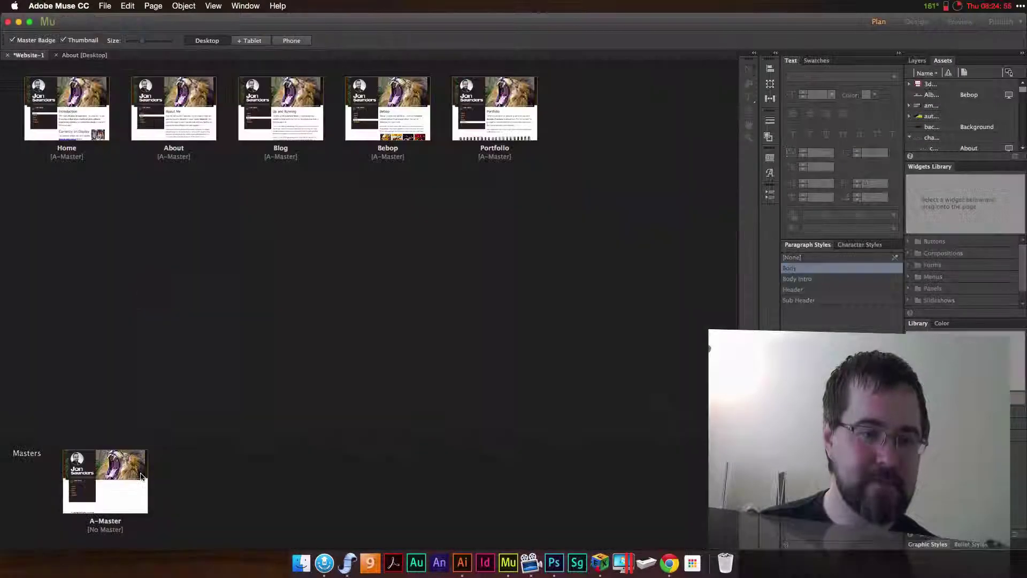
double_click(107, 480)
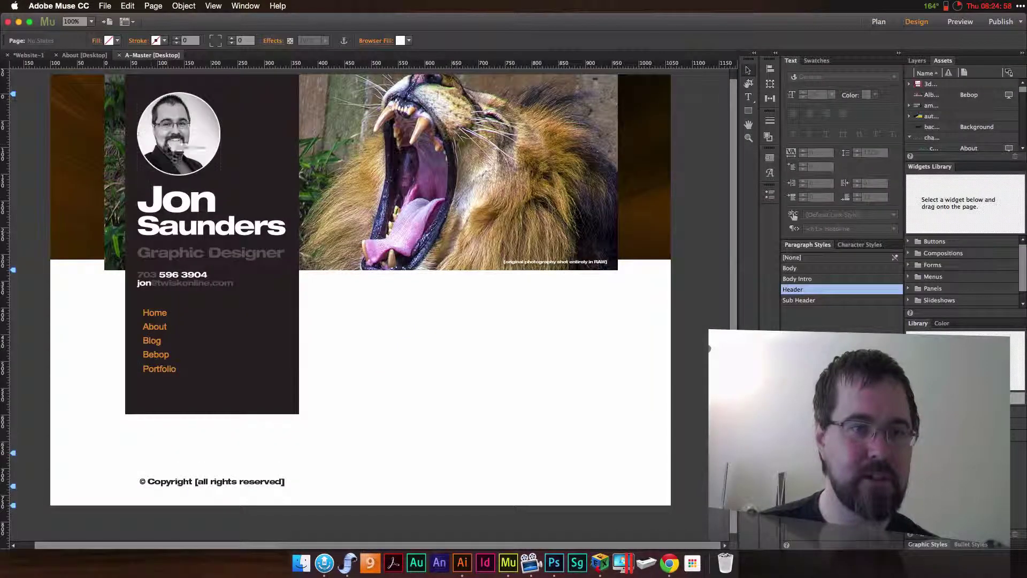
- Check which commands the circular portrait image on A-Master offers for replacing it
click(182, 151)
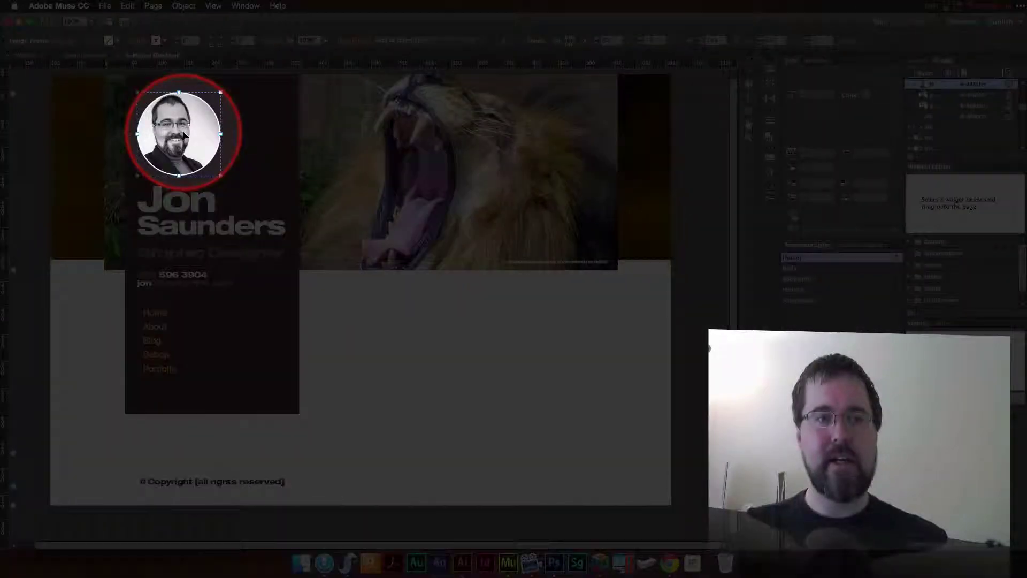
click(188, 199)
click(197, 119)
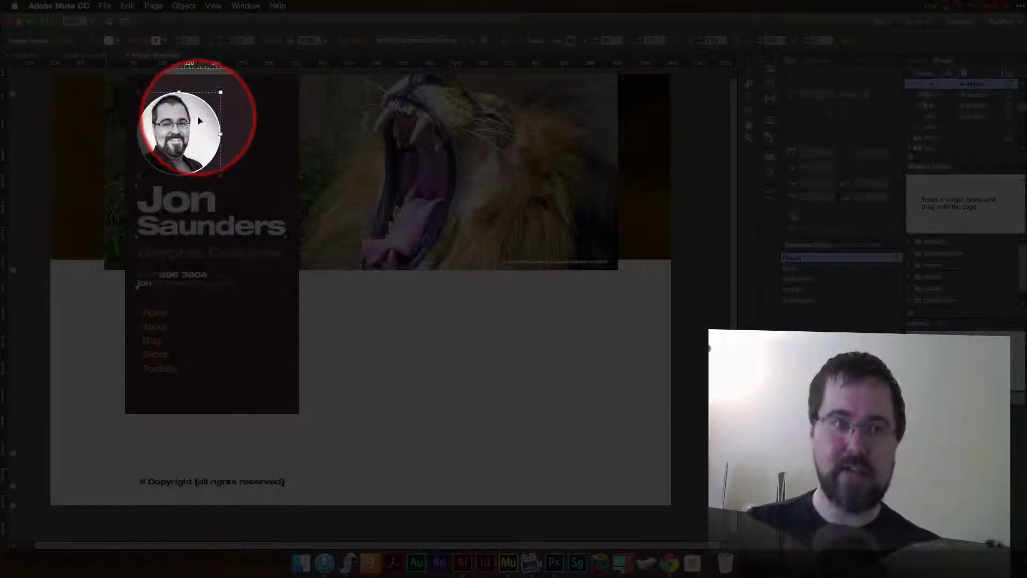
right_click(198, 118)
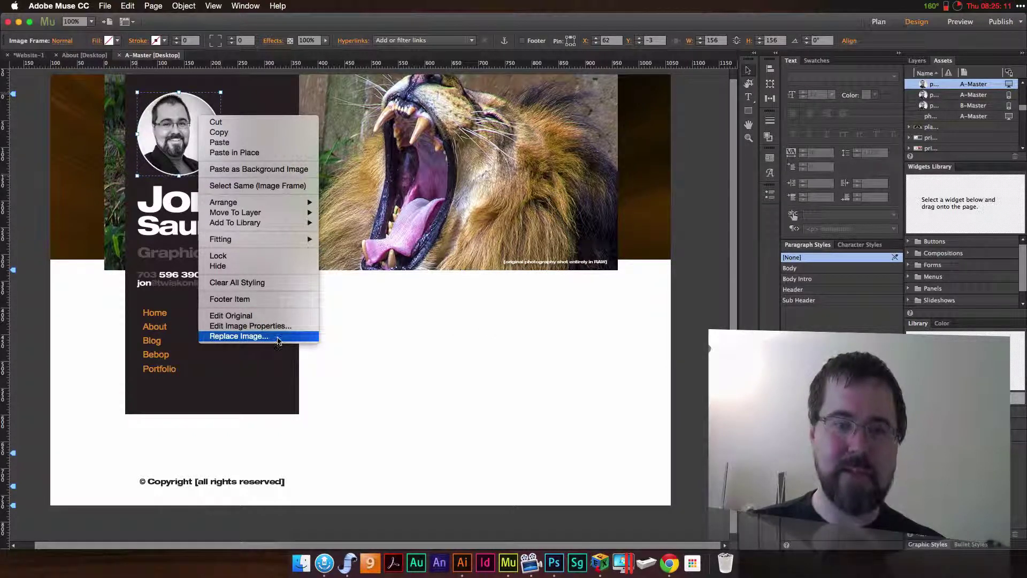
click(570, 343)
- On the About page, check which commands the inline ring chart above Skill Sets offers for replacing it
key(ctrl+Tab)
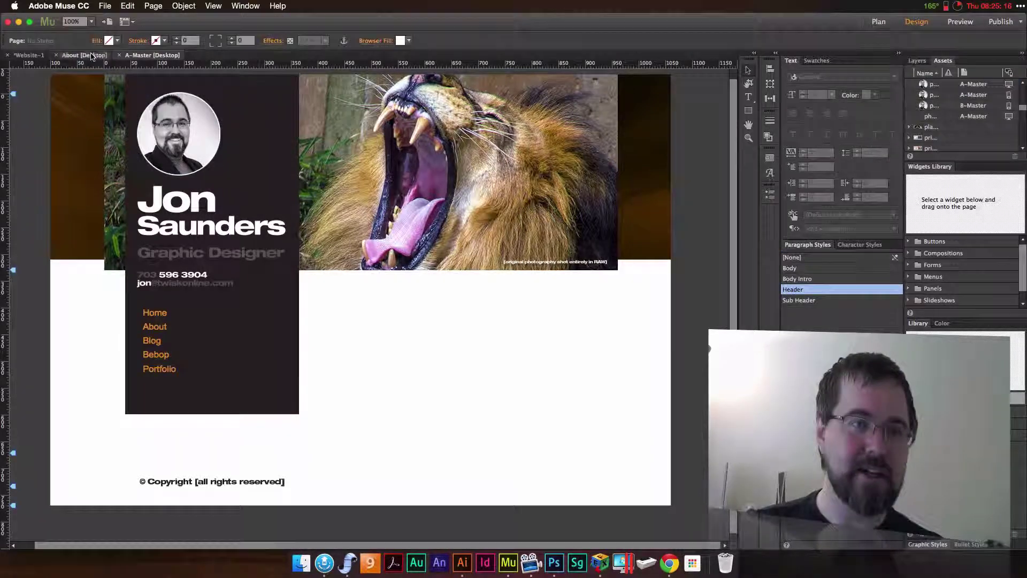
scroll(686, 236, down, 5)
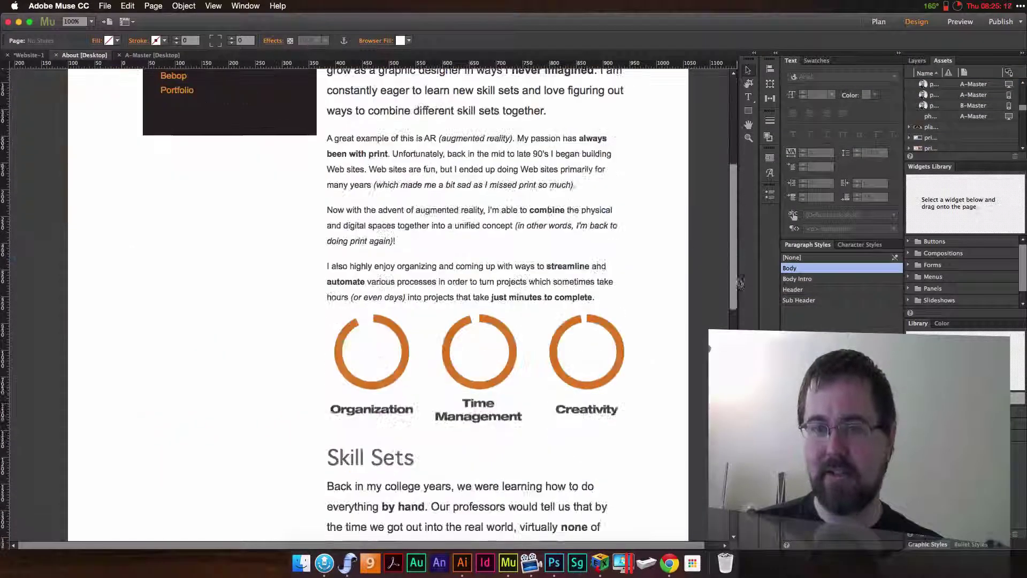
click(569, 323)
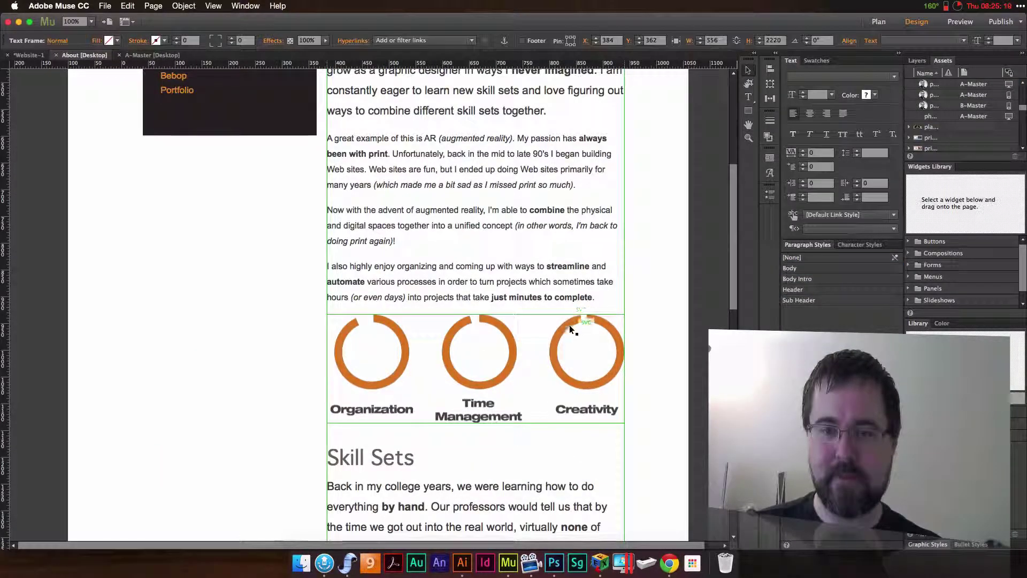
right_click(566, 321)
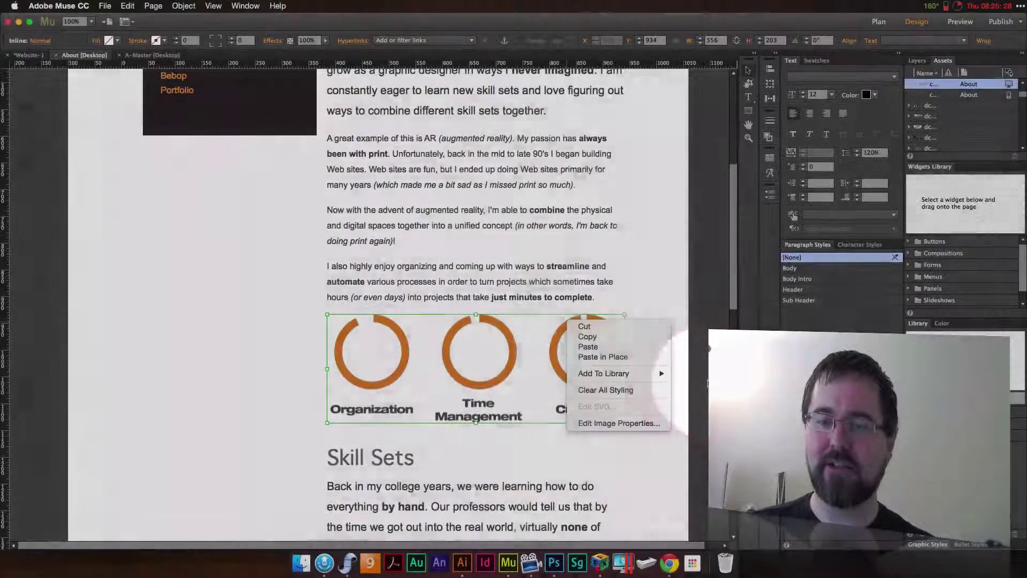
click(707, 383)
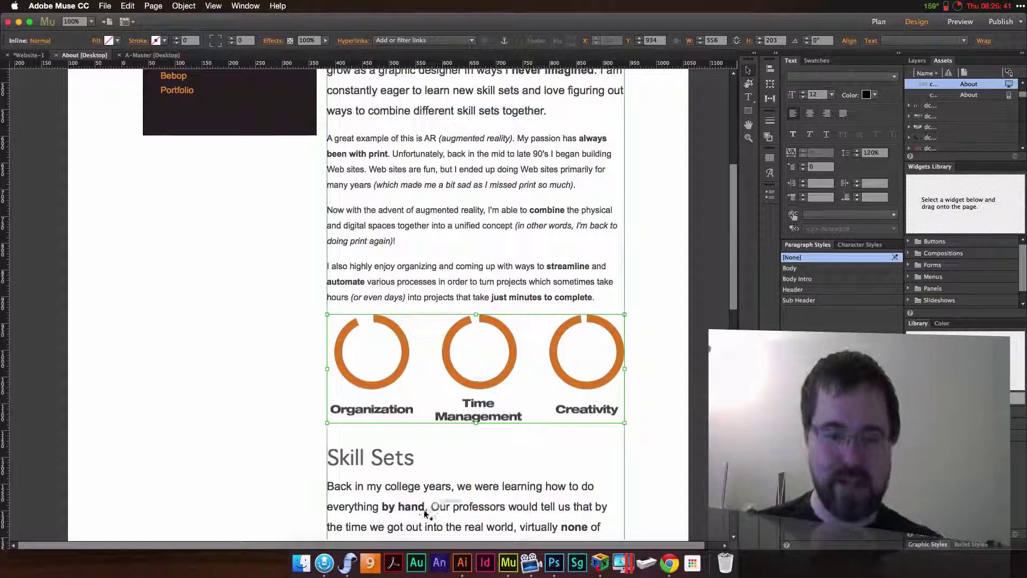
- Try placing a fresh SVG of the ring chart on the About page over the existing one, and delete the placed copy
click(324, 562)
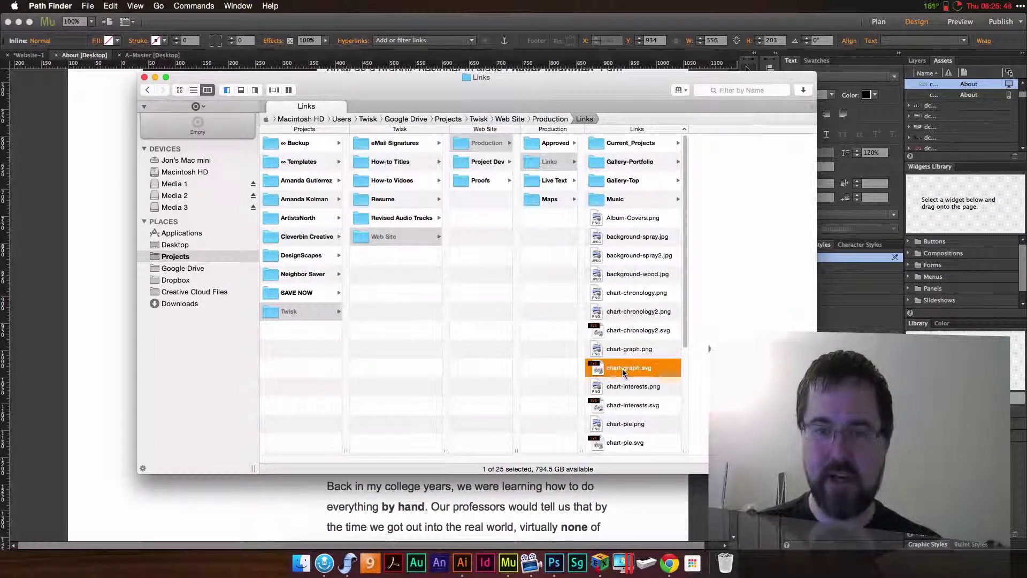
drag(628, 367, 257, 501)
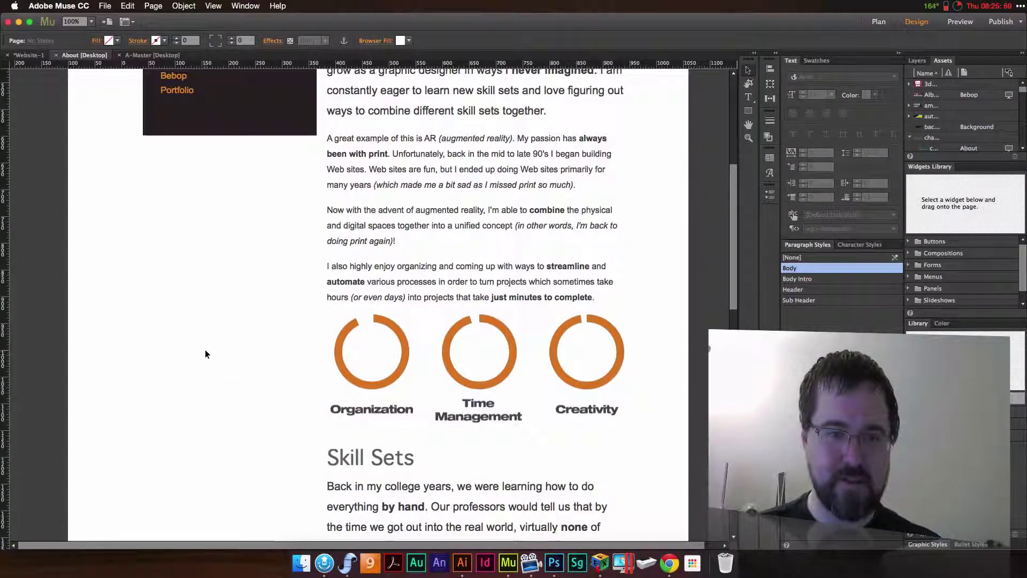
key(super+v)
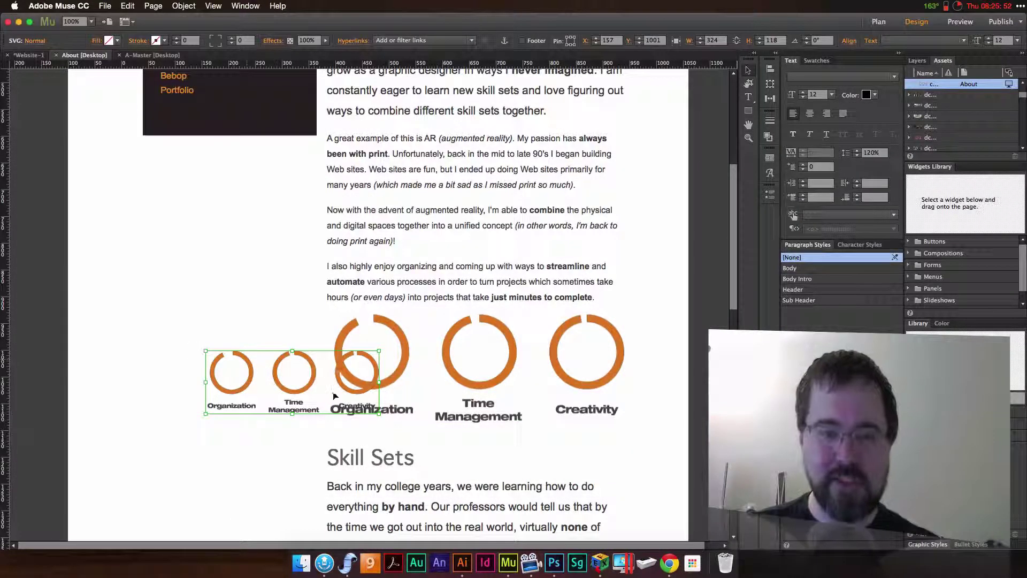
drag(246, 362, 377, 342)
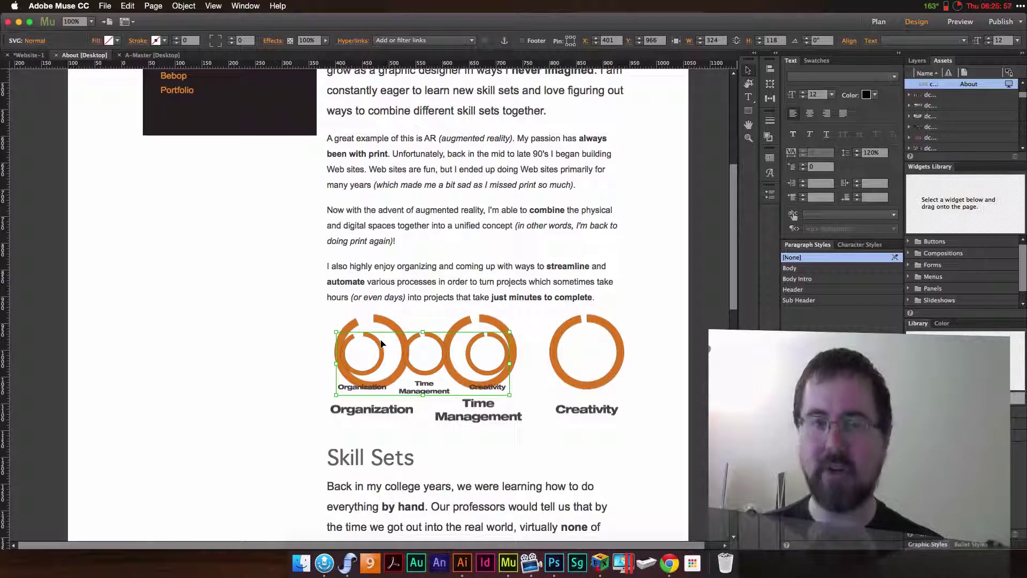
key(BackSpace)
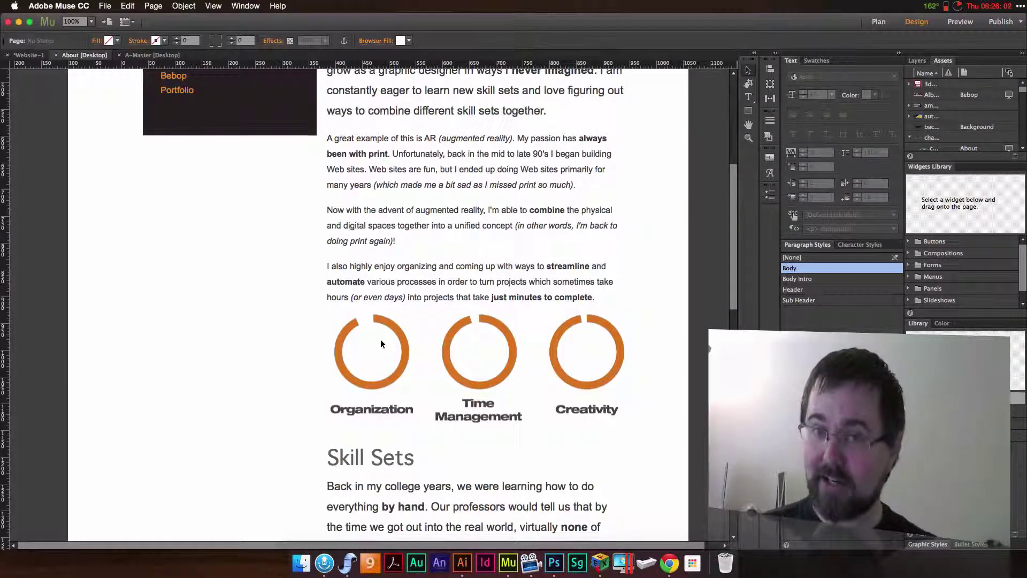
- Select the inline ring chart and check the relinking options of its entry in the asset list
click(496, 323)
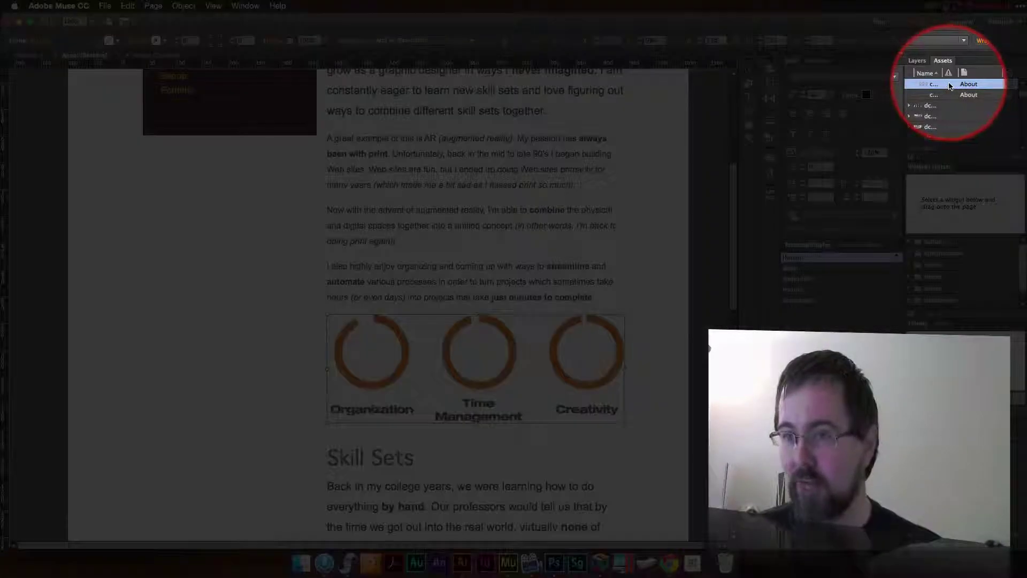
right_click(983, 86)
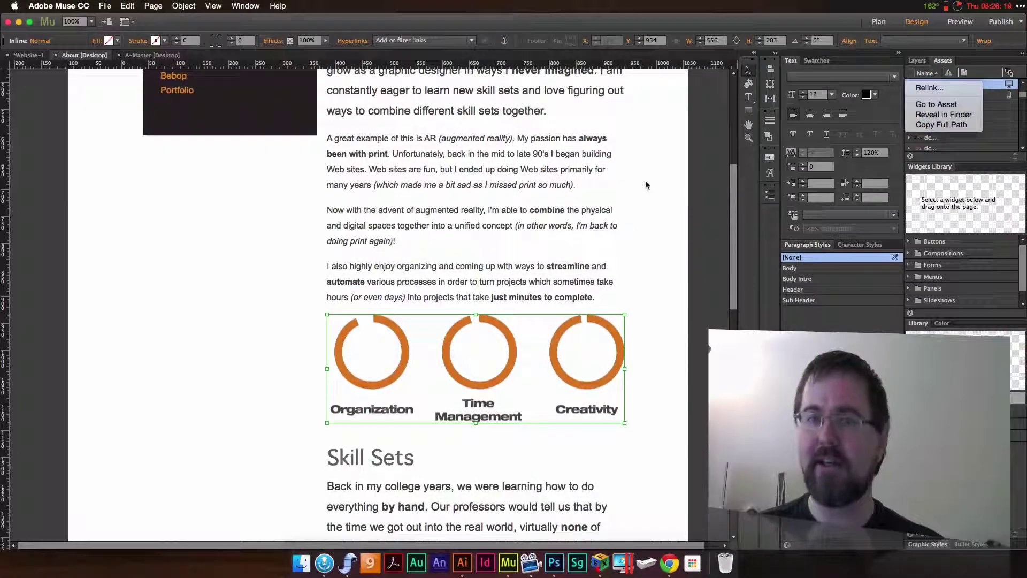
click(793, 214)
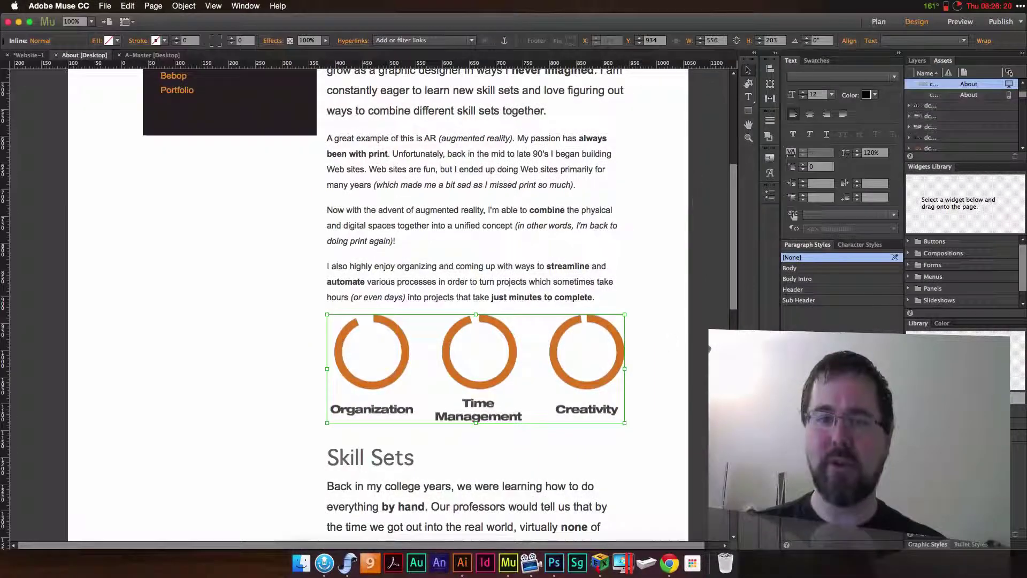
- Check the inline ring chart's own commands for an SVG editing option, and deselect the chart
right_click(572, 320)
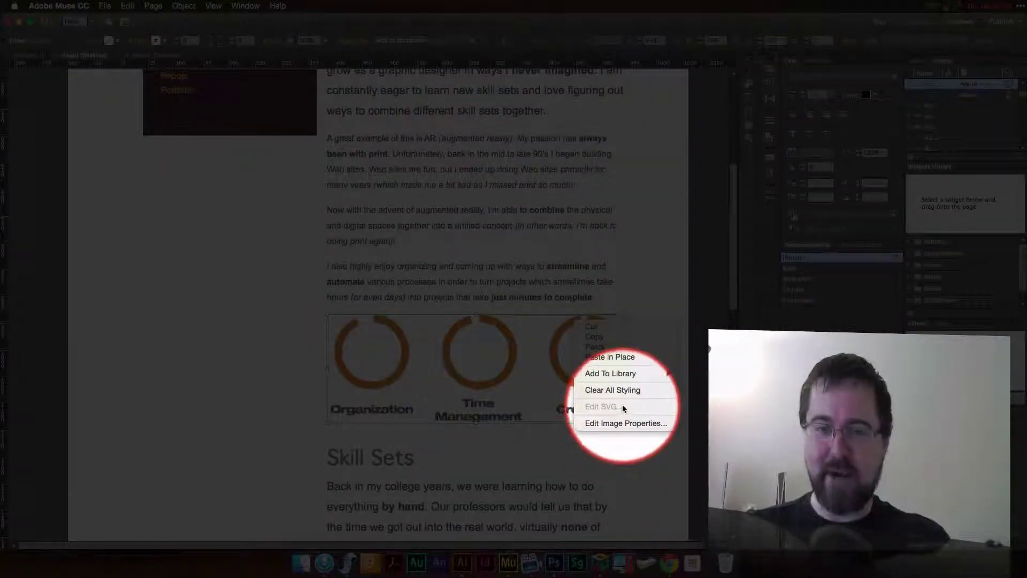
click(524, 364)
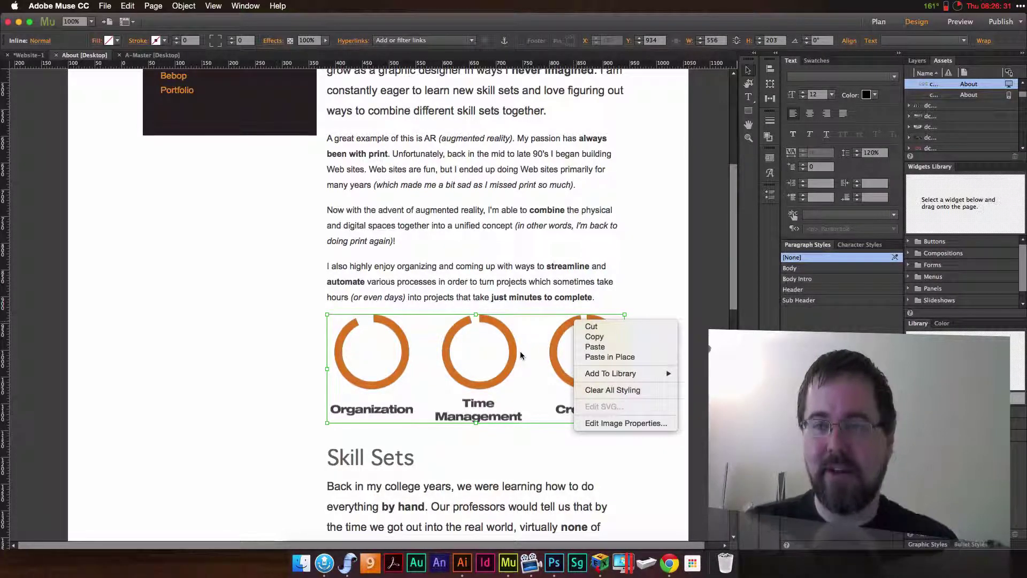
click(664, 251)
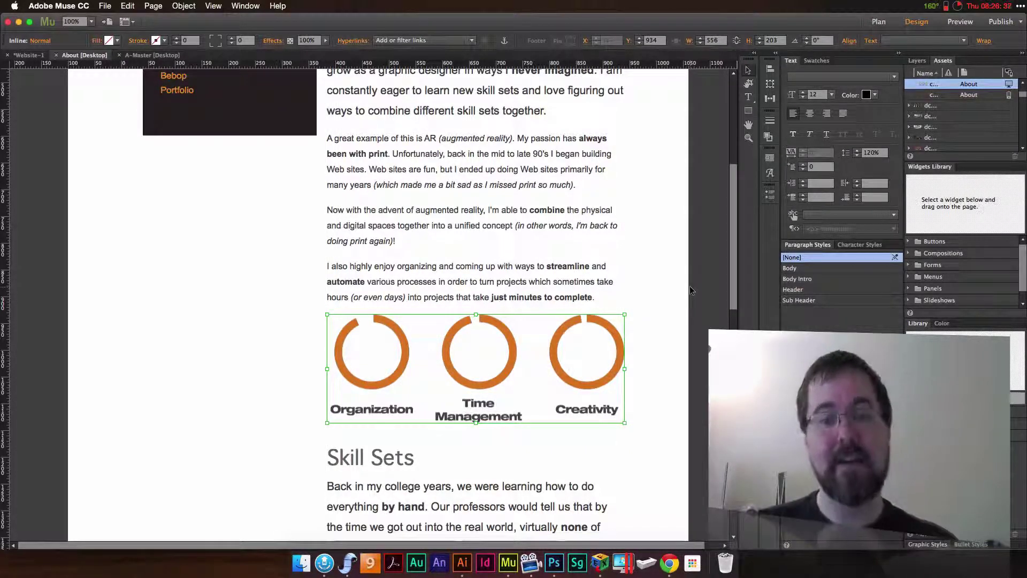
click(673, 301)
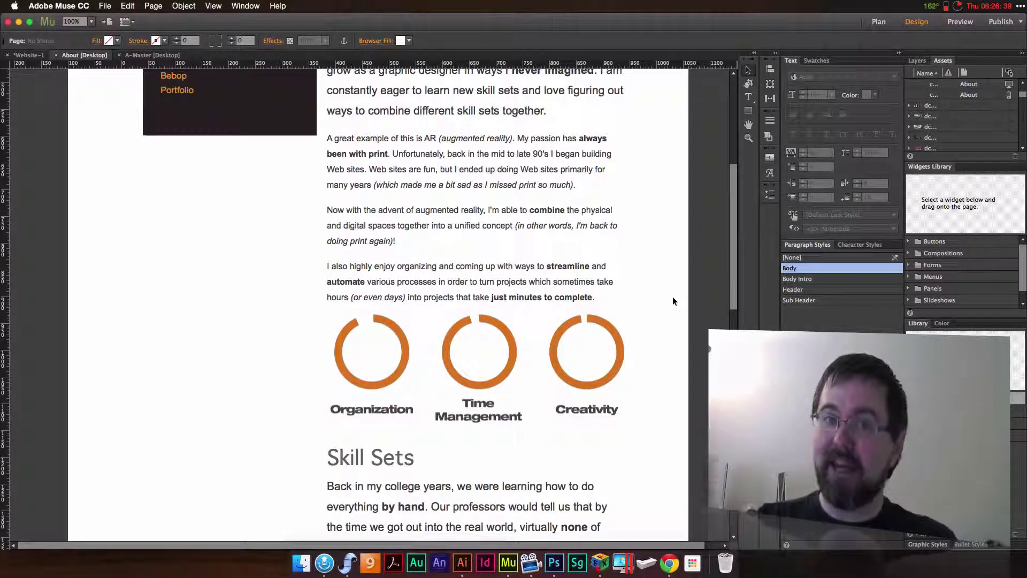